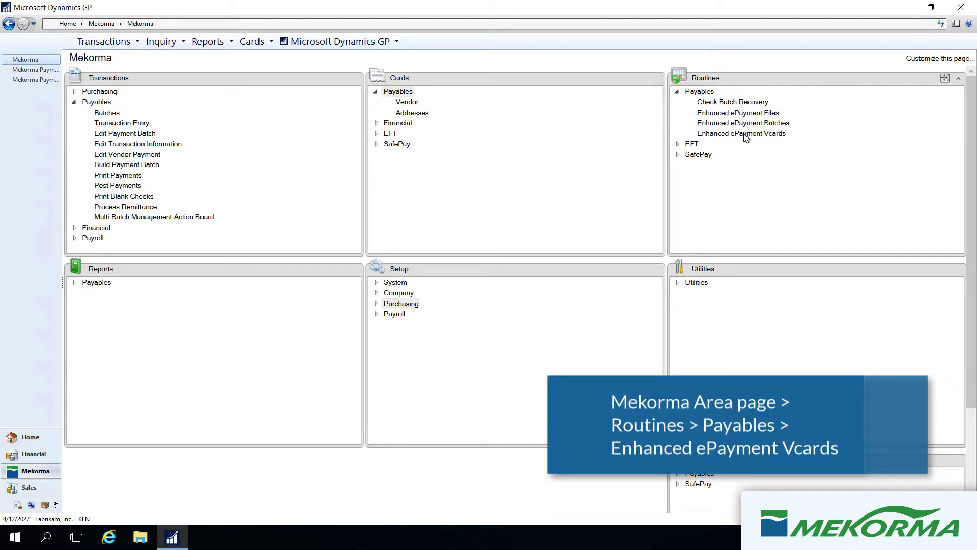
Open Enhanced ePayment Vcards and list only the cards with status Issued.
left_click(745, 134)
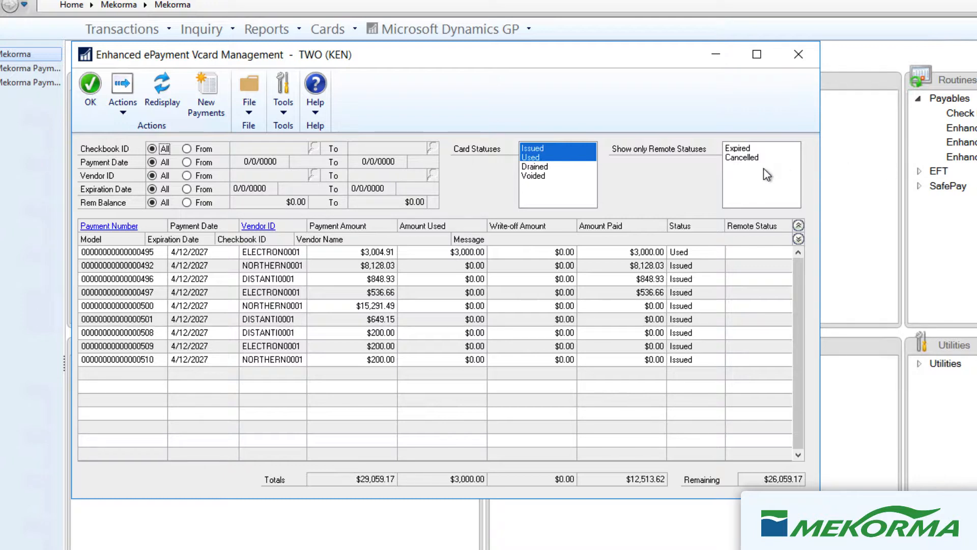
left_click(533, 150)
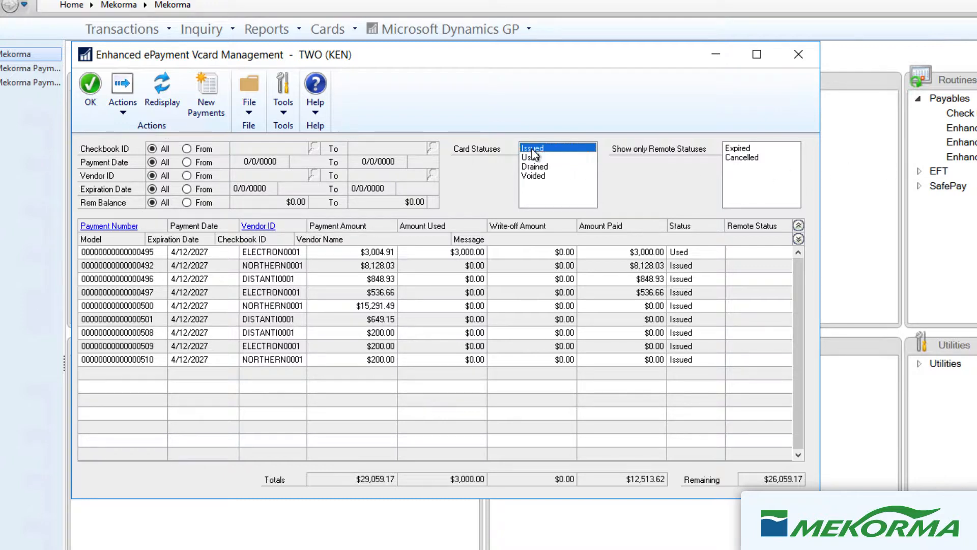
left_click(161, 99)
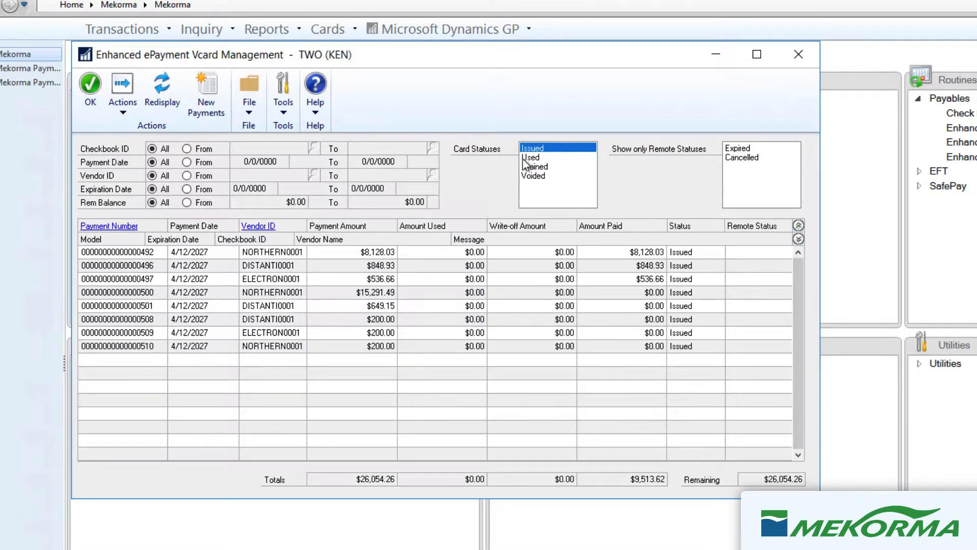
List the Vcards by one card status at a time: Used, Drained and Voided.
left_click(528, 158)
left_click(167, 108)
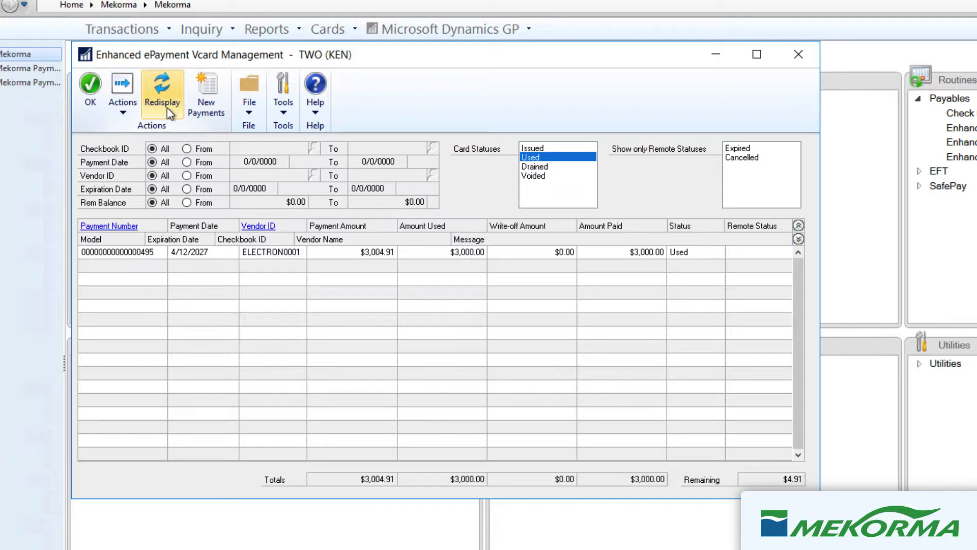
left_click(535, 168)
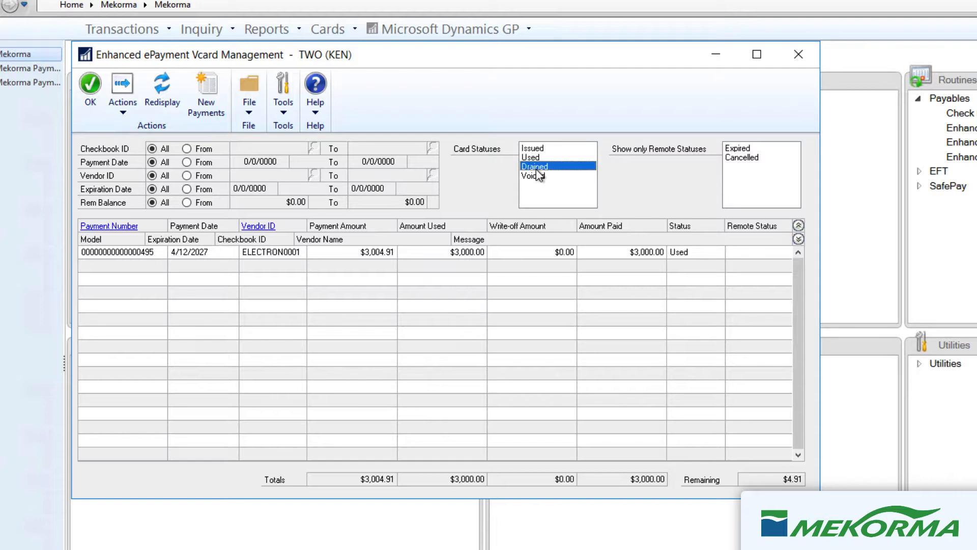
left_click(171, 110)
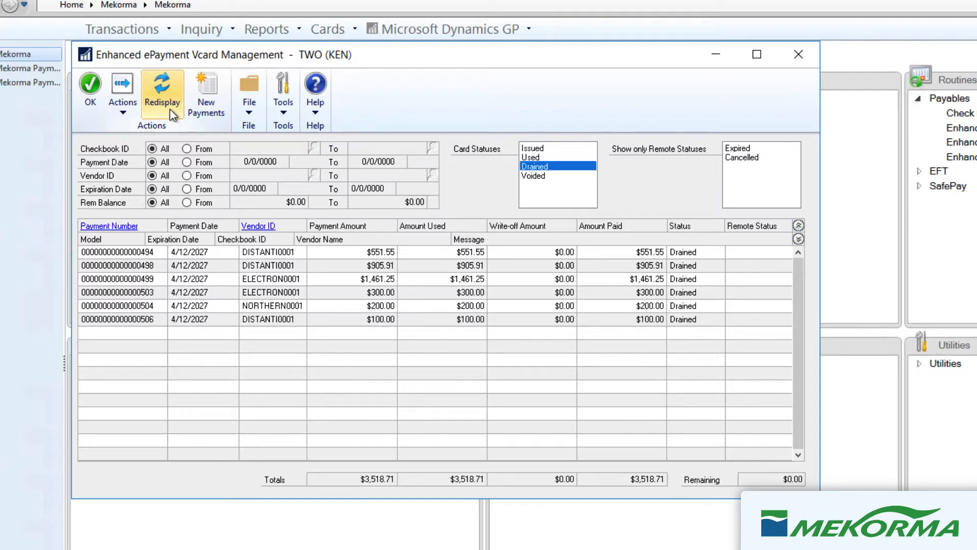
left_click(529, 176)
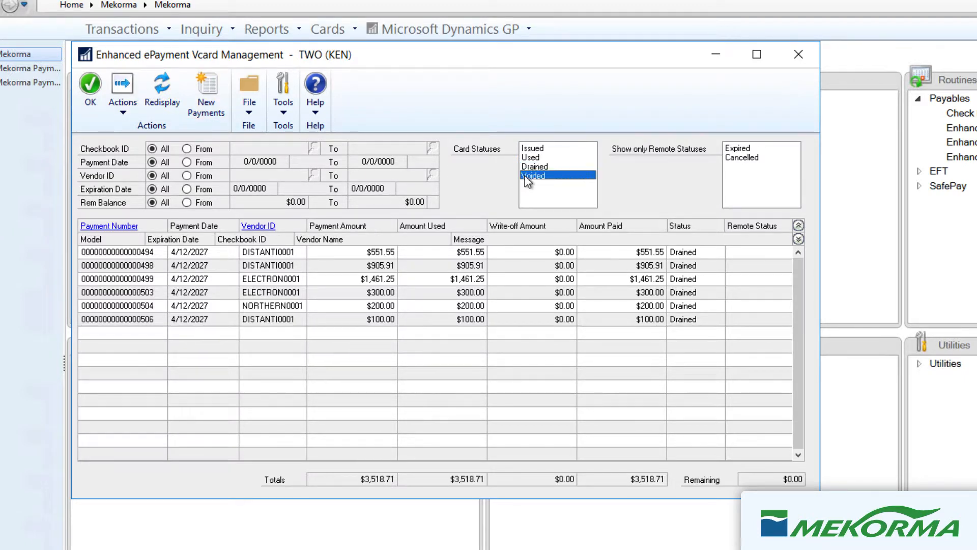
left_click(150, 103)
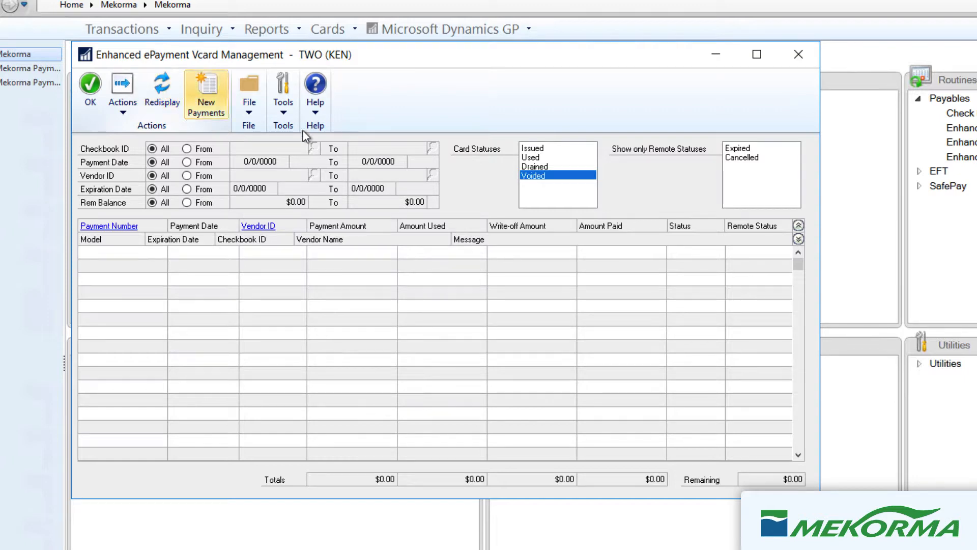
List the Vcards of all four card statuses together: Issued, Used, Drained and Voided.
left_click(532, 148, "ctrl")
left_click(536, 156, "ctrl")
left_click(537, 164, "ctrl")
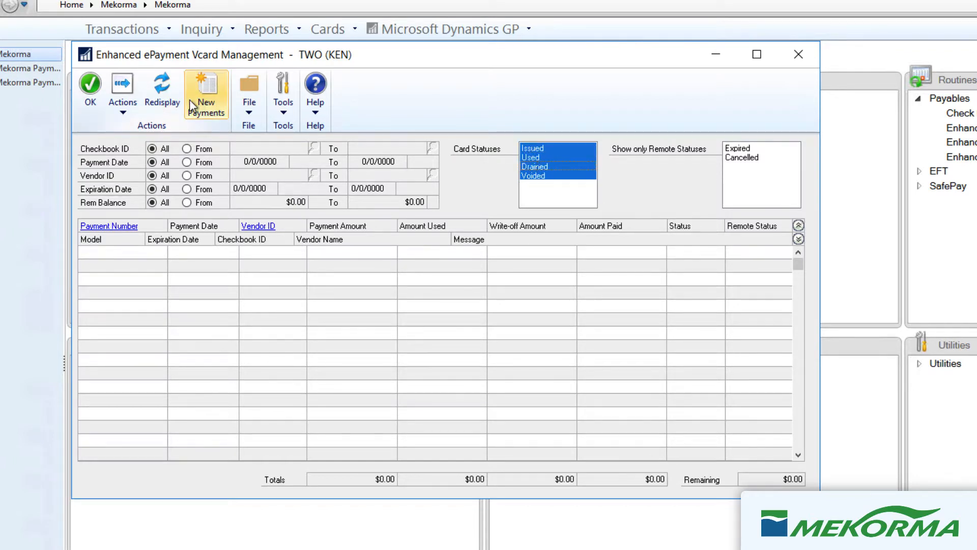
left_click(173, 102)
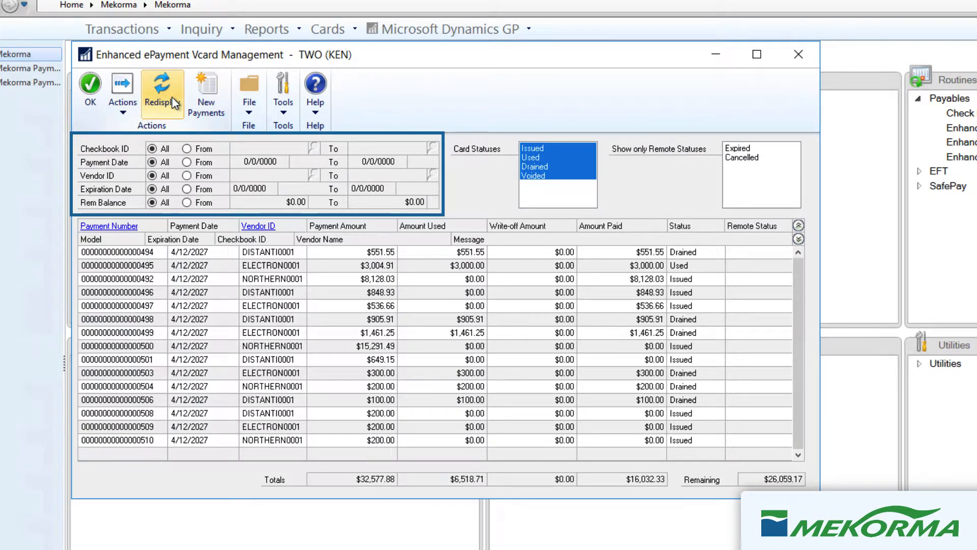
Select the first payment and view the second detail line of the listed payments before collapsing it again.
left_click(271, 248)
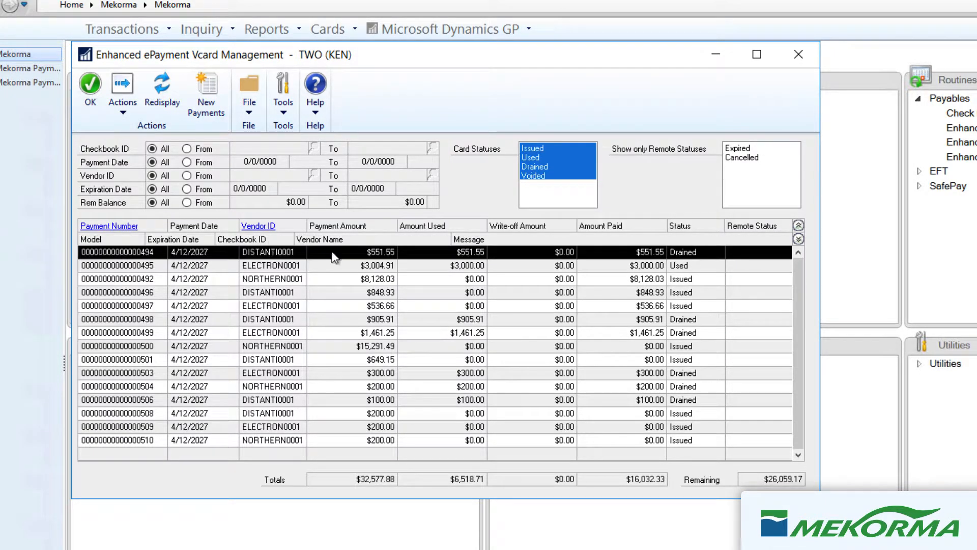
left_click(798, 238)
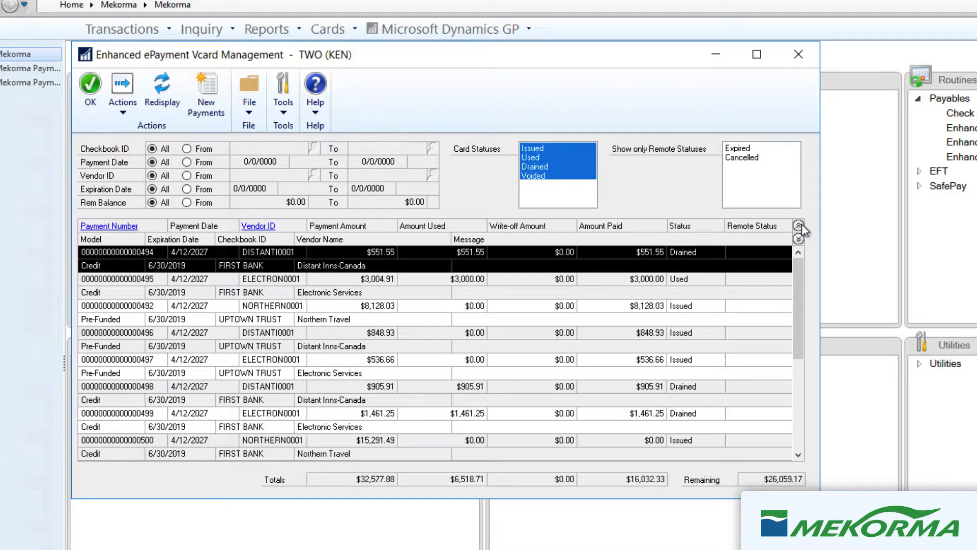
left_click(802, 223)
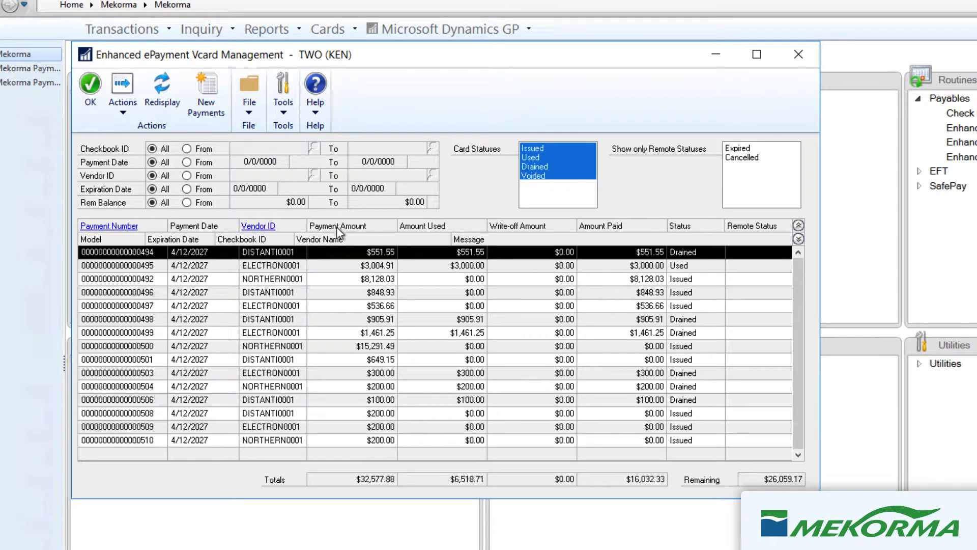
Drill into the selected payment, view the documents it is applied to, and close both inquiry windows.
left_click(126, 227)
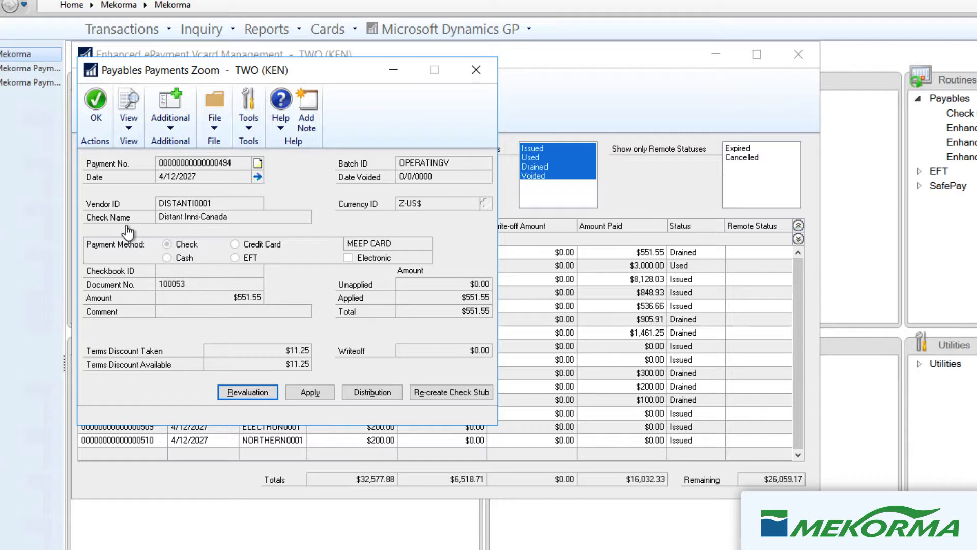
left_click(311, 392)
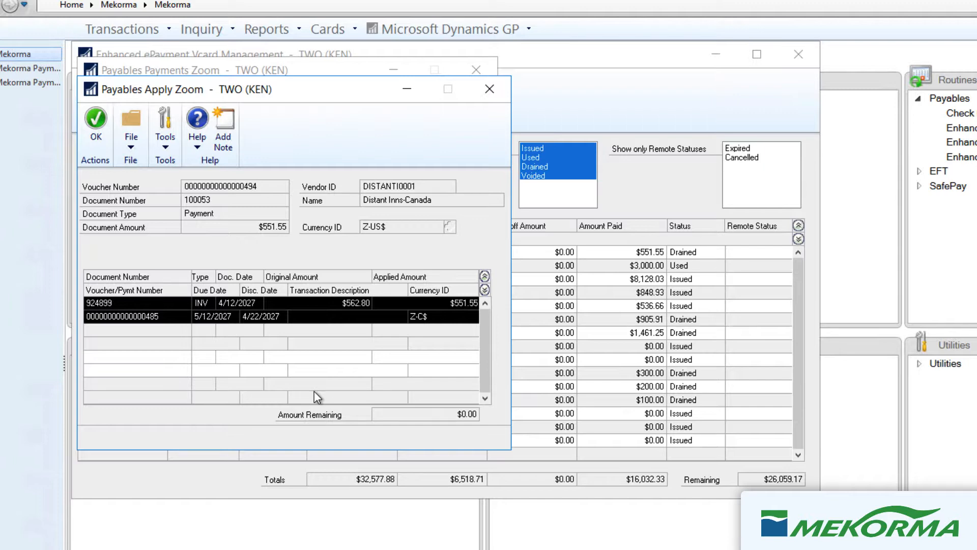
left_click(489, 88)
left_click(485, 70)
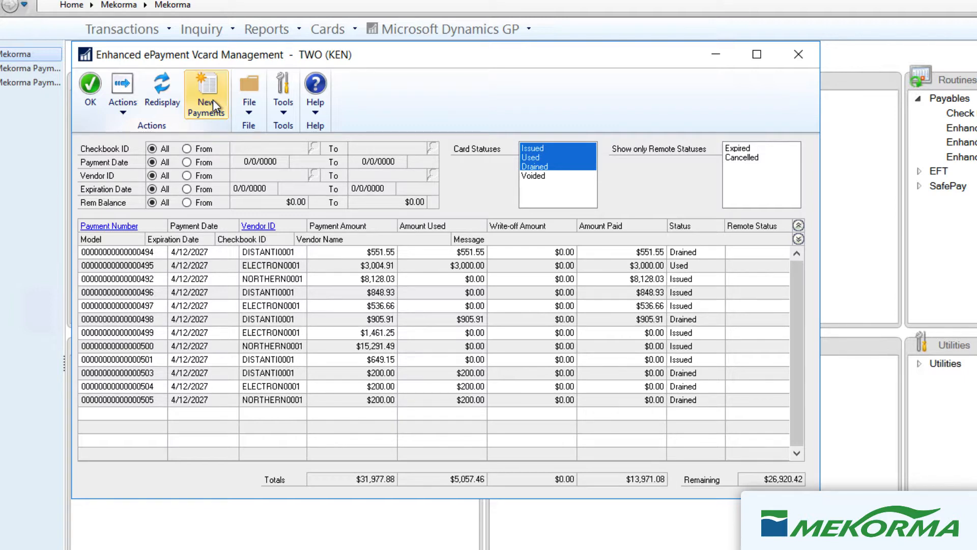
Start a new Vcard payment and agree to create the batch 20190618WD for it.
left_click(213, 99)
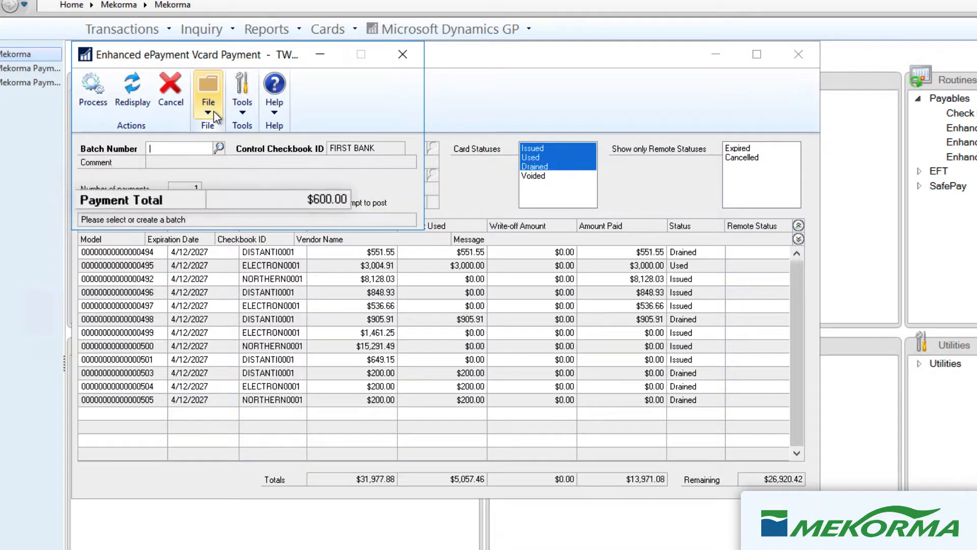
type("201906")
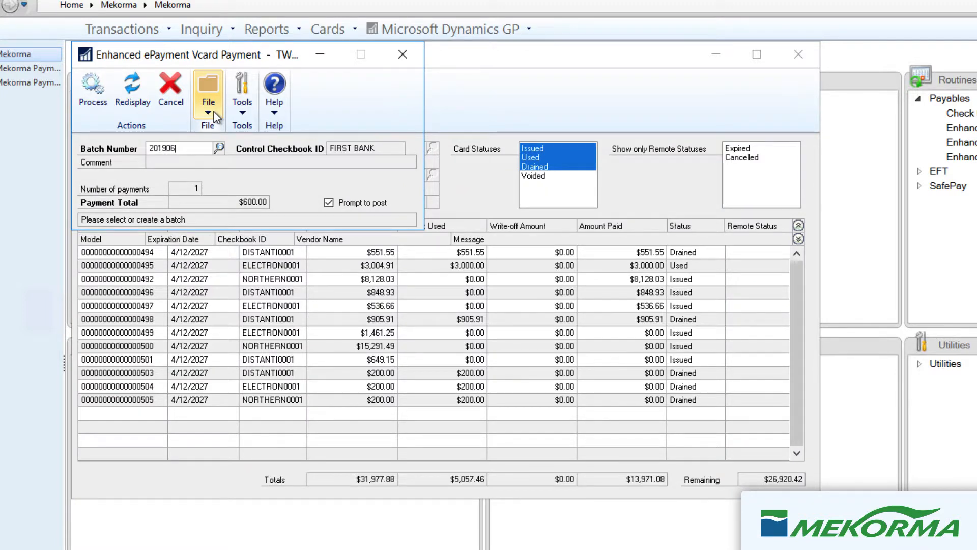
type("18WD")
key("Tab")
left_click(626, 386)
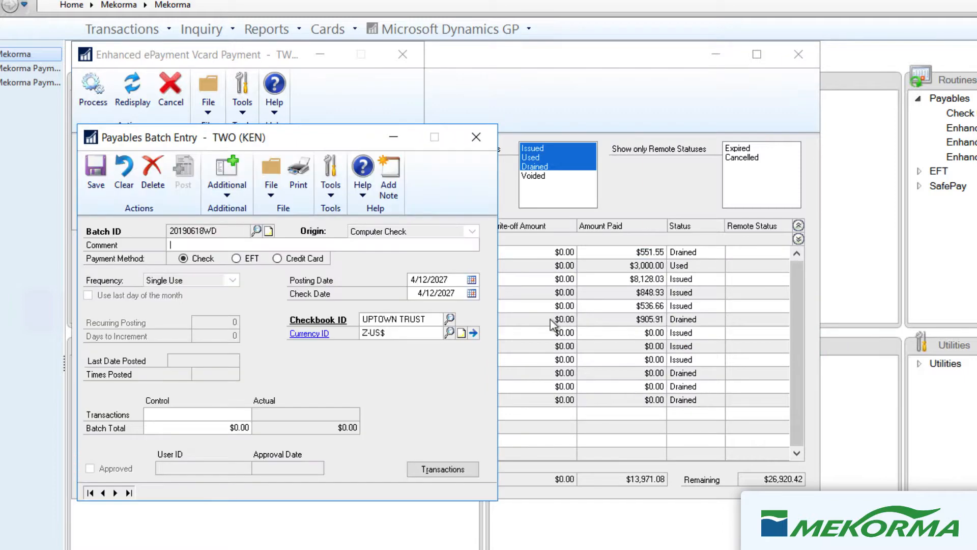
Set the new batch's Checkbook ID to FIRST BANK to match the payment's control checkbook.
left_click_drag(338, 138, 341, 237)
left_click(452, 420)
scroll(542, 270, "up", 4)
left_click(153, 268)
left_click(131, 158)
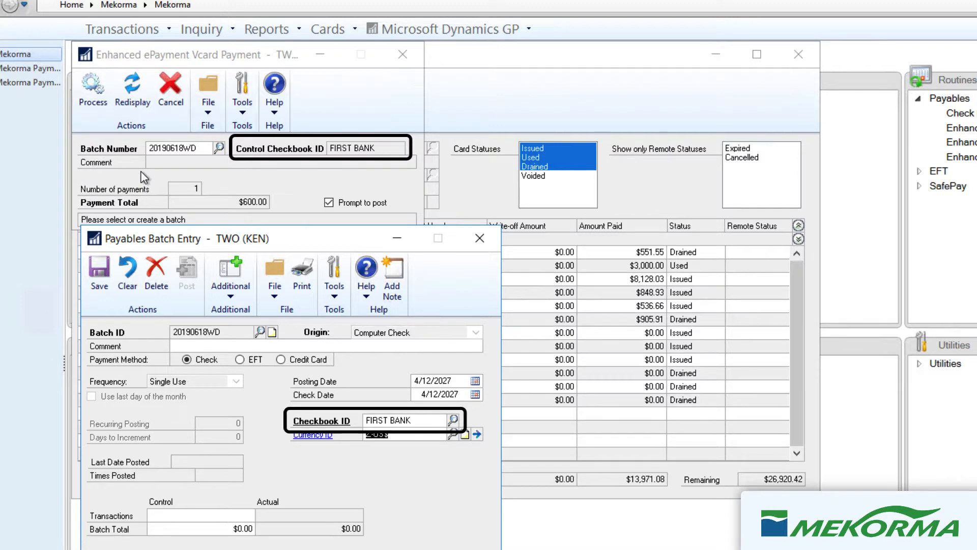
Save the batch and process the new payment, confirming its creation.
left_click(100, 272)
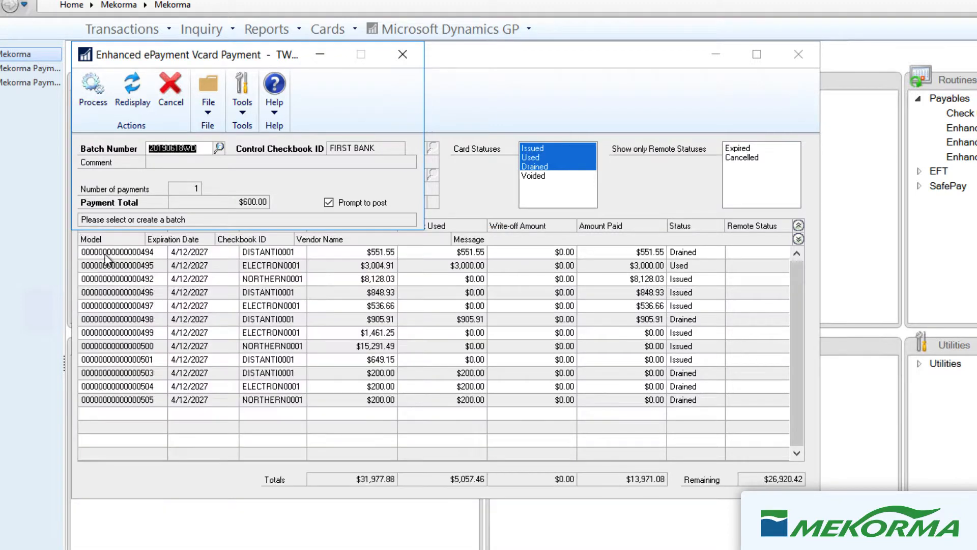
left_click(92, 94)
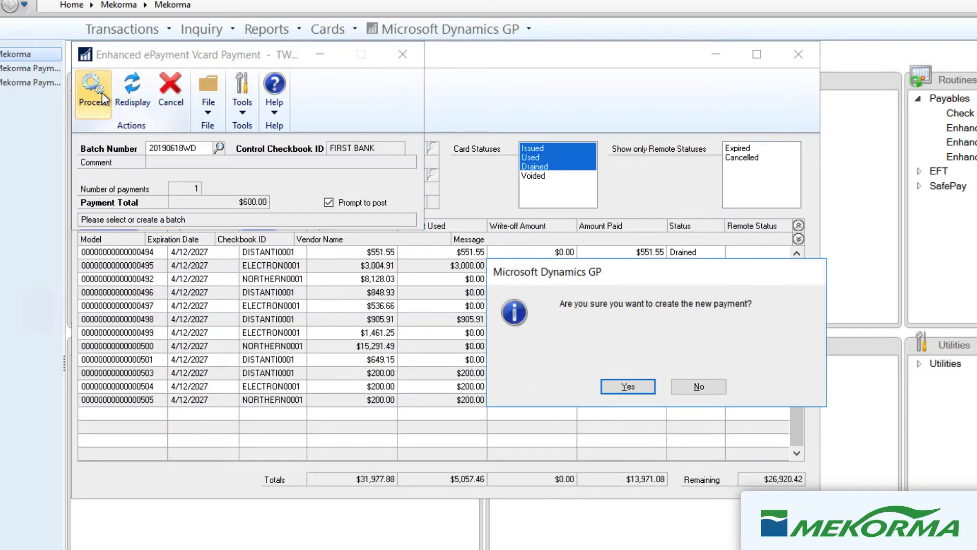
left_click(619, 390)
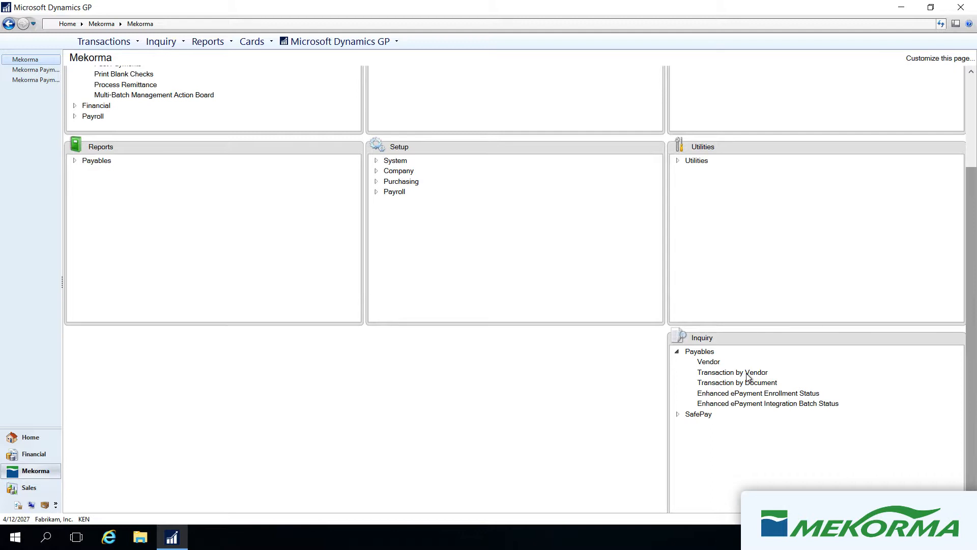
Open the payables transaction inquiry by vendor for MEEP VENDOR.
left_click(747, 377)
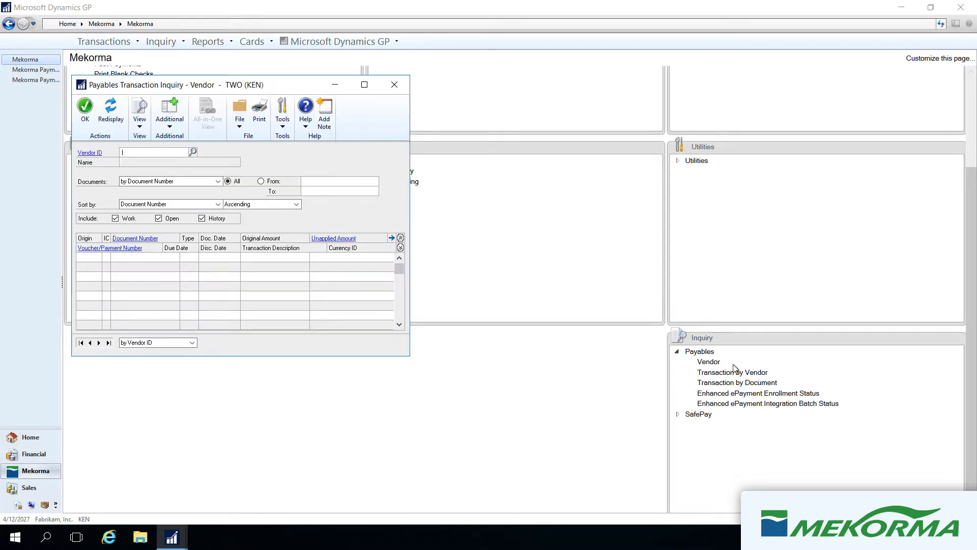
left_click(192, 152)
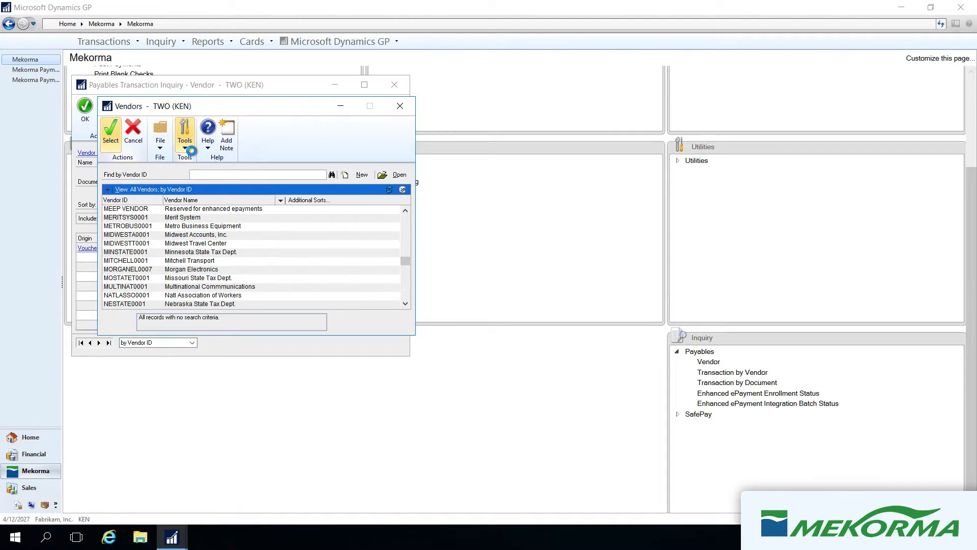
left_click(155, 212)
left_click(110, 130)
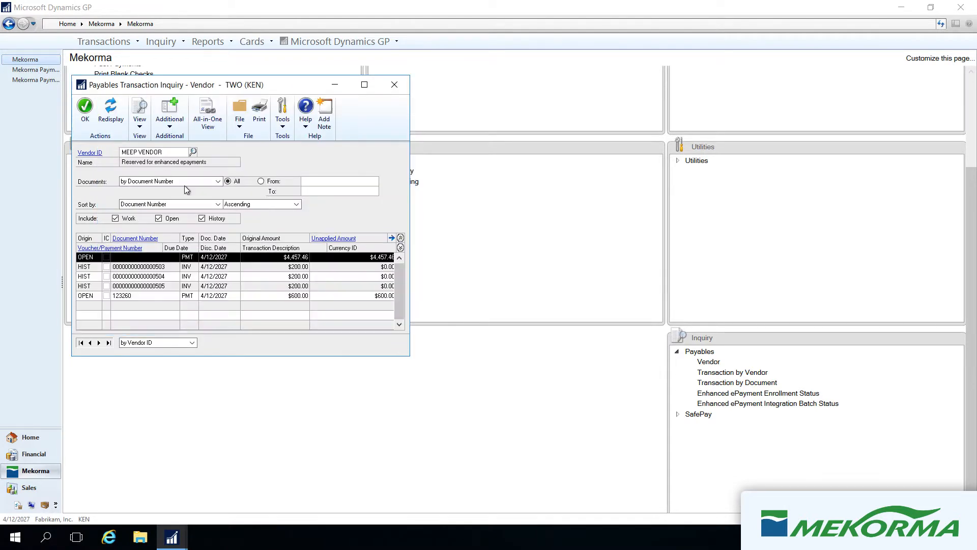
Restrict the inquiry to documents of type Invoice and open the second listed invoice's details and apply information.
left_click(373, 181)
left_click(331, 188)
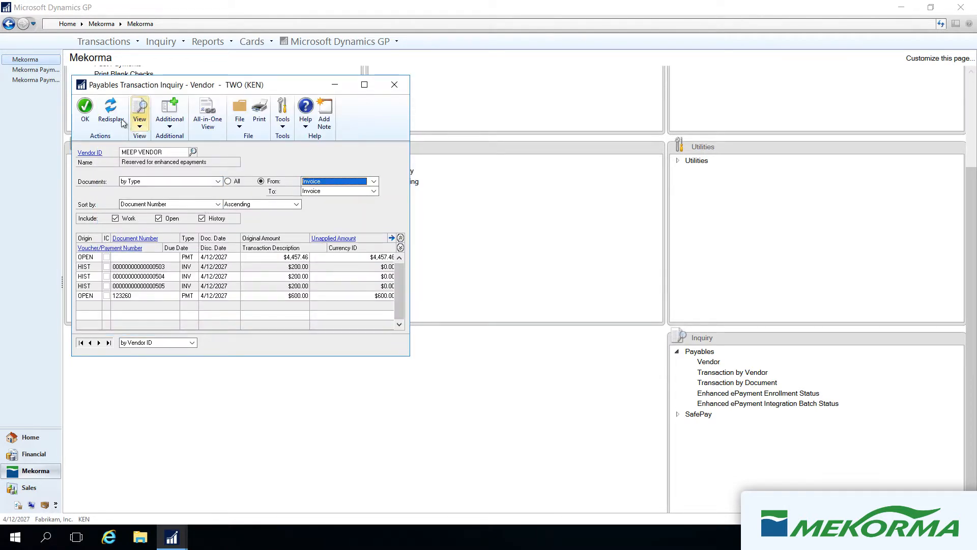
left_click(117, 119)
double_click(135, 266)
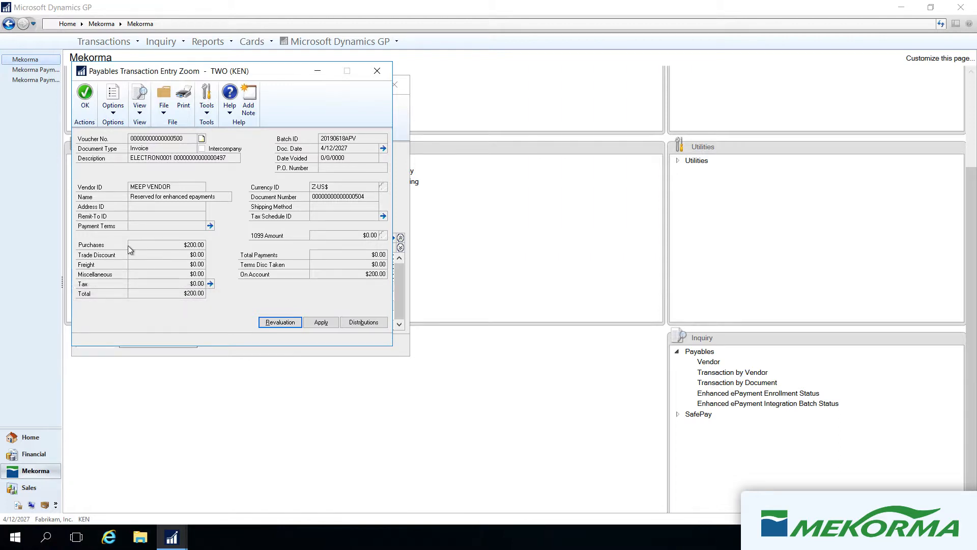
left_click(311, 323)
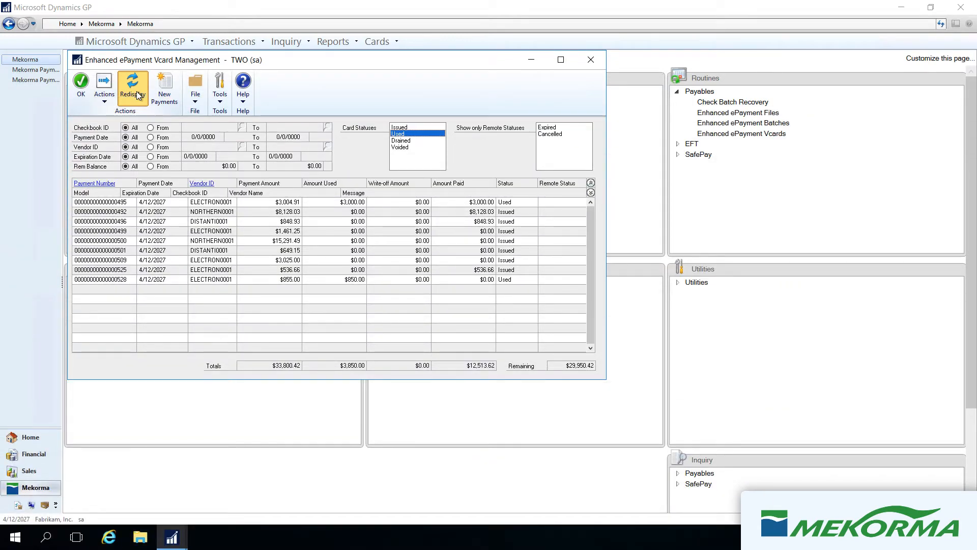
List only the Used cards and start the write-off of the $855.00 ELECTRON0001 card's remainder, accepting that the card is active.
left_click(136, 90)
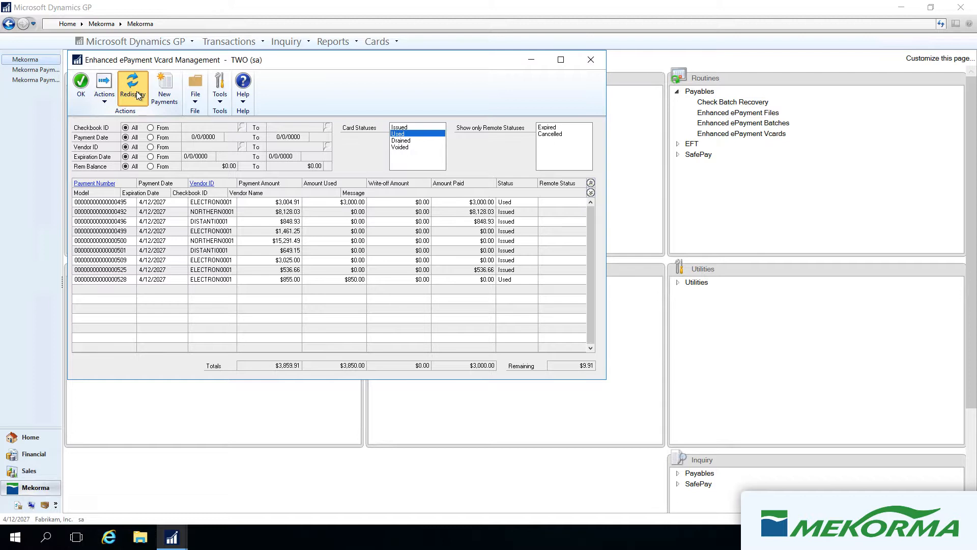
left_click(136, 90)
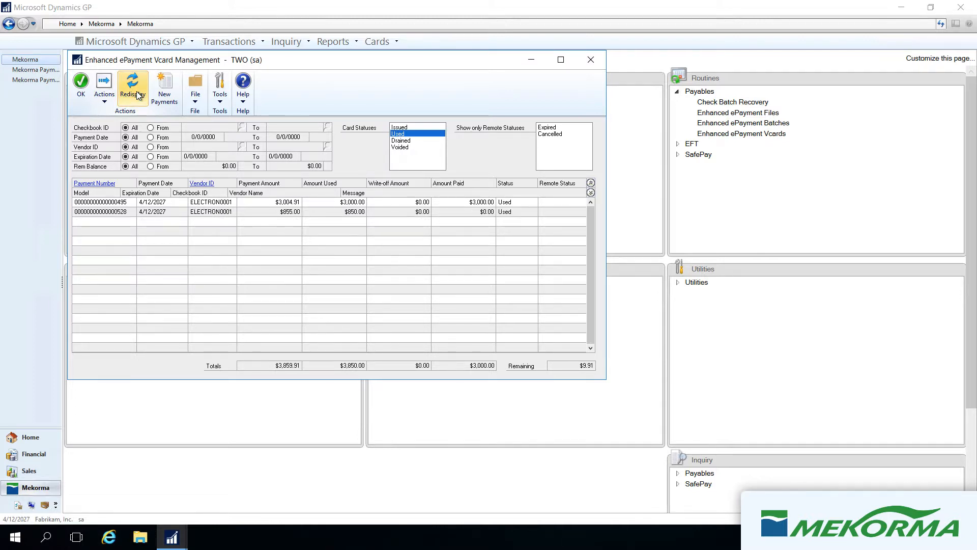
left_click(139, 211)
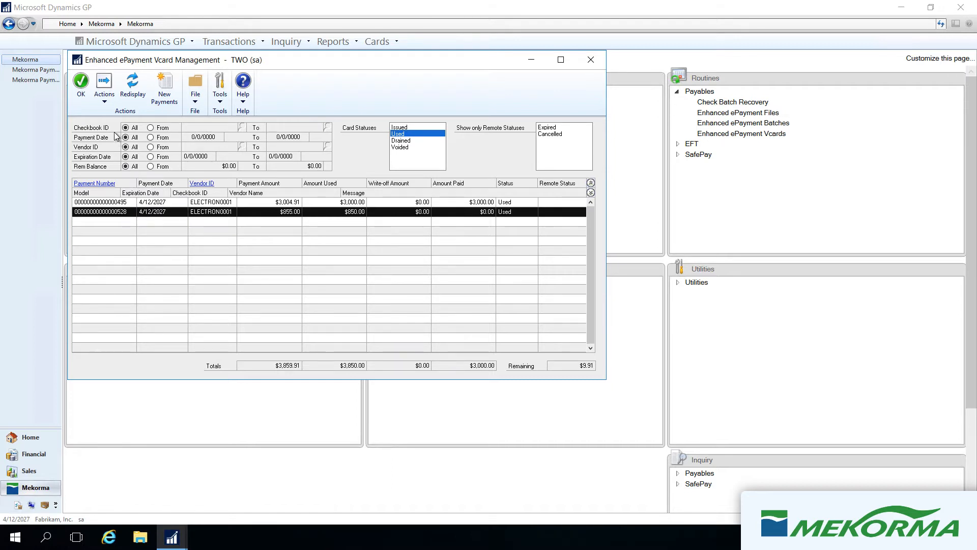
left_click(106, 98)
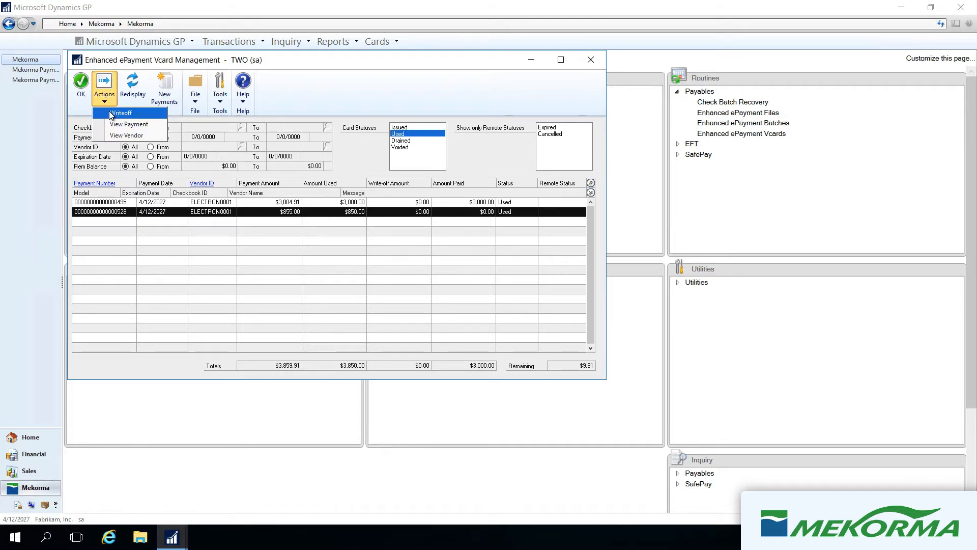
left_click(109, 111)
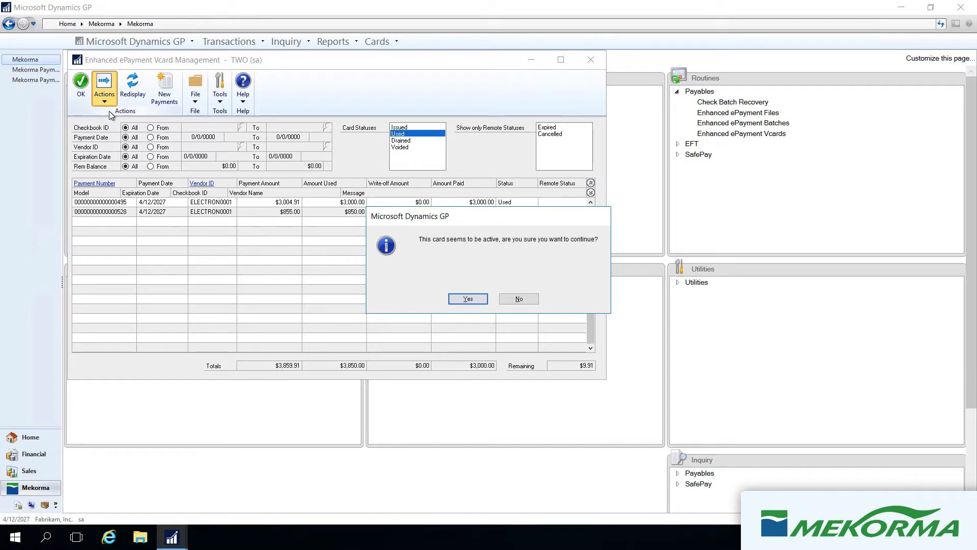
left_click(466, 297)
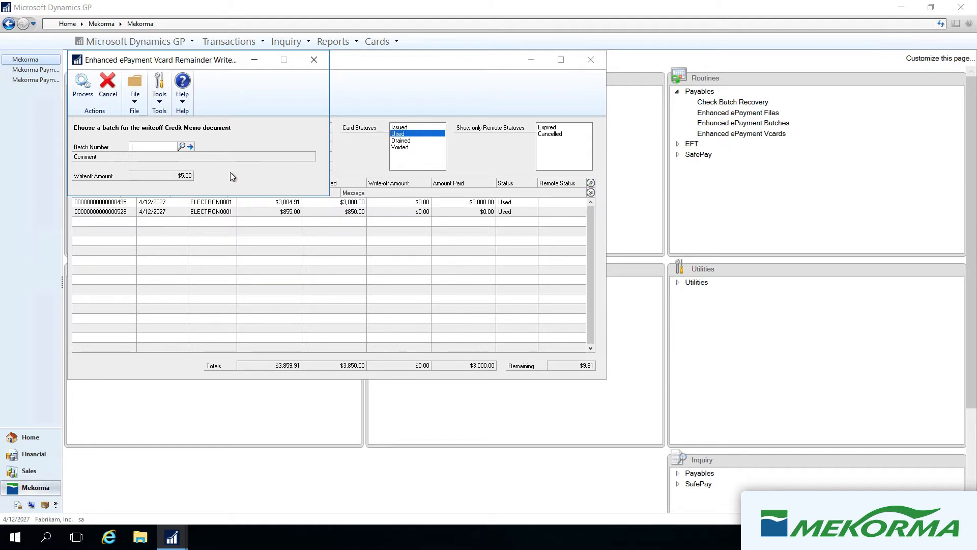
Create batch 20190716WO for the write-off credit memo with Checkbook ID FIRST BANK and save it.
type("20190716WO")
key("Tab")
left_click(460, 298)
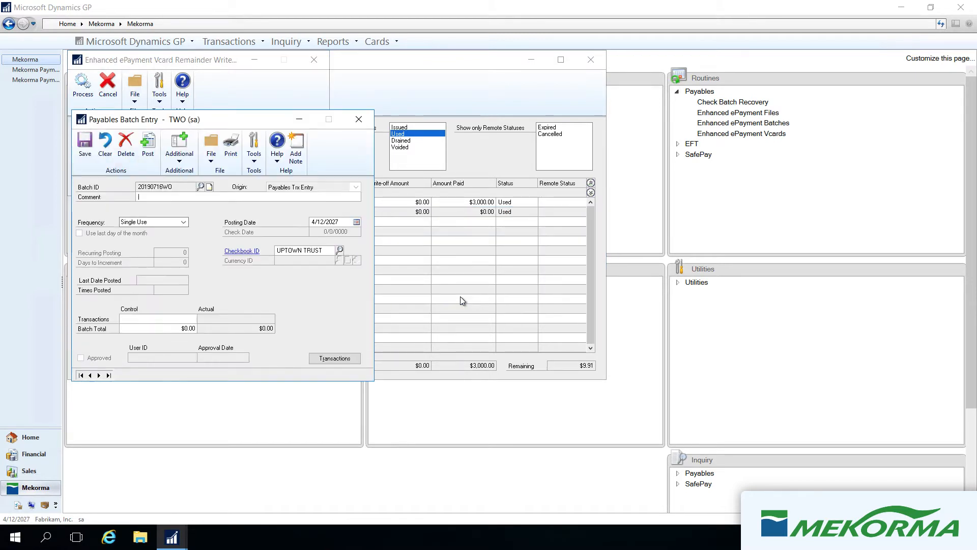
left_click(340, 251)
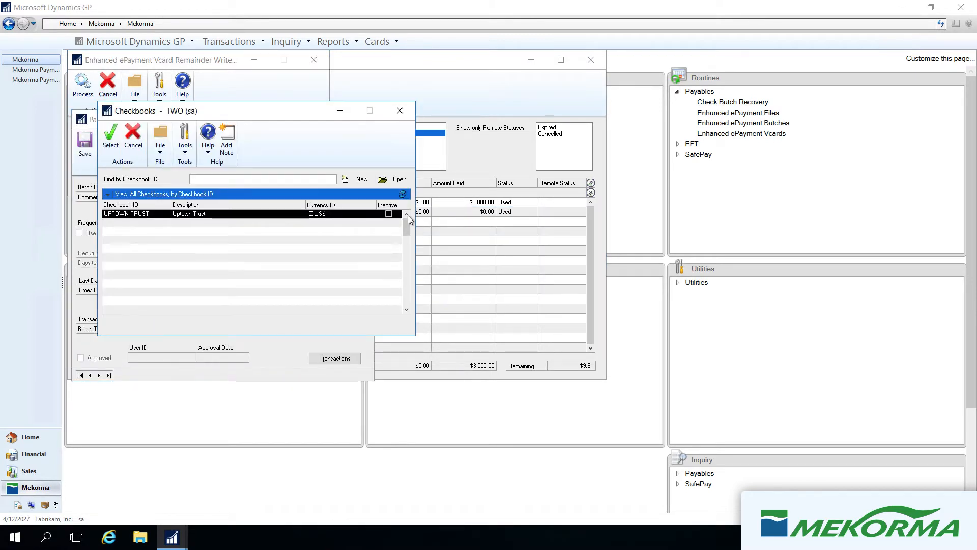
left_click(153, 213)
left_click(111, 135)
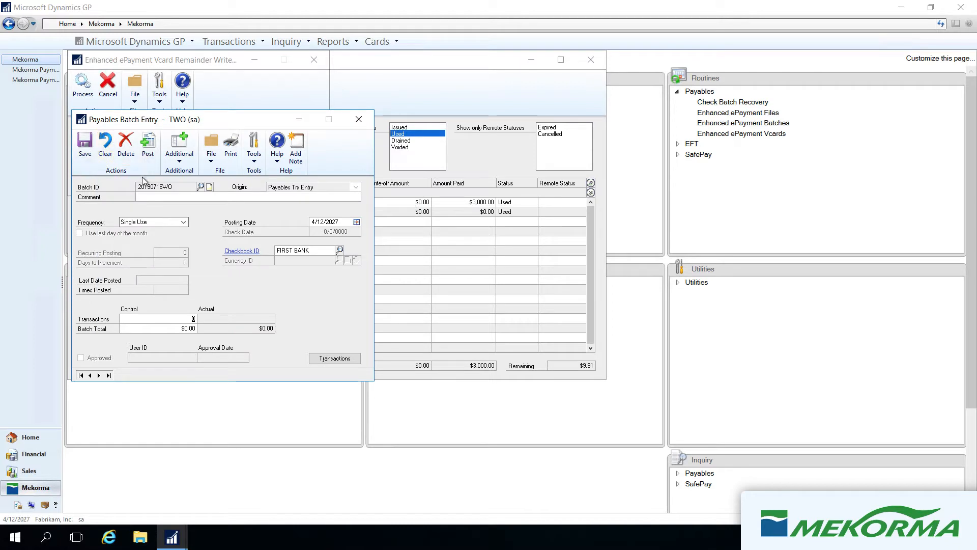
left_click(91, 155)
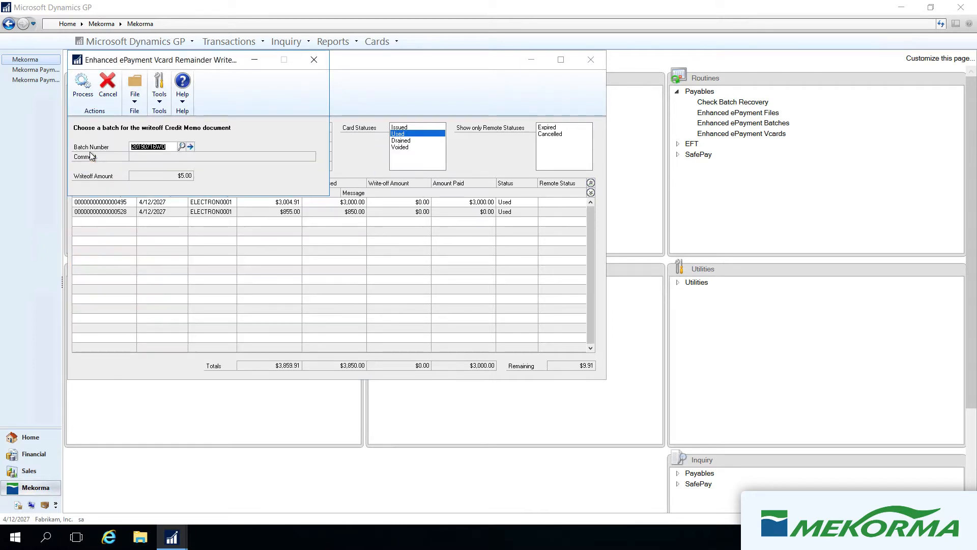
Process the card's remainder write-off into the new batch and confirm.
left_click(82, 87)
left_click(468, 299)
left_click(477, 300)
Post the write-off batch 20190716WO without outputting the posting journal, and close the batch entry.
left_click(151, 154)
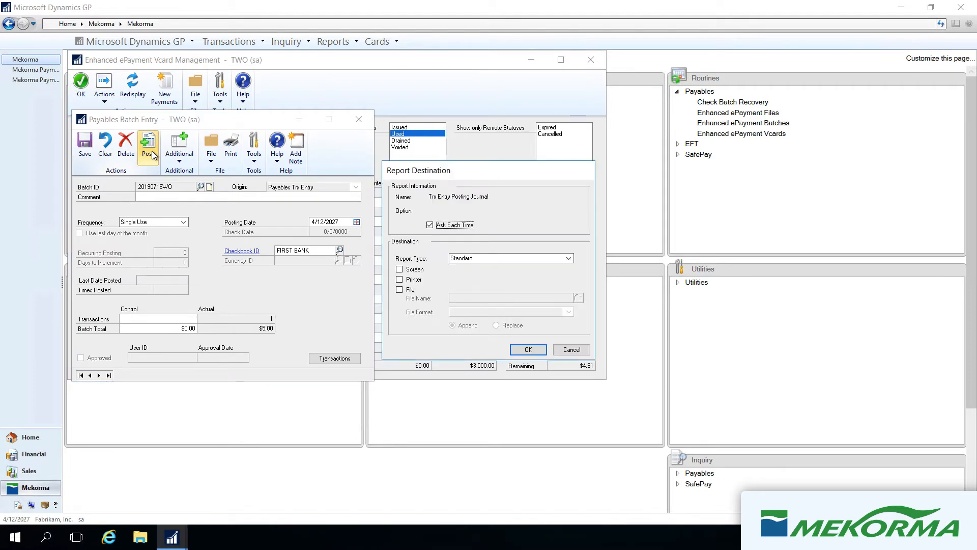
left_click(571, 351)
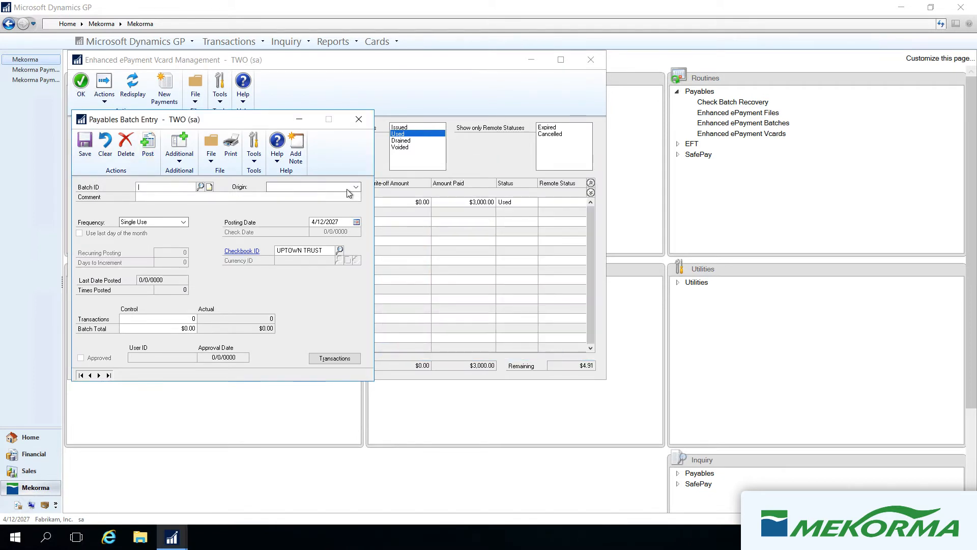
left_click(359, 119)
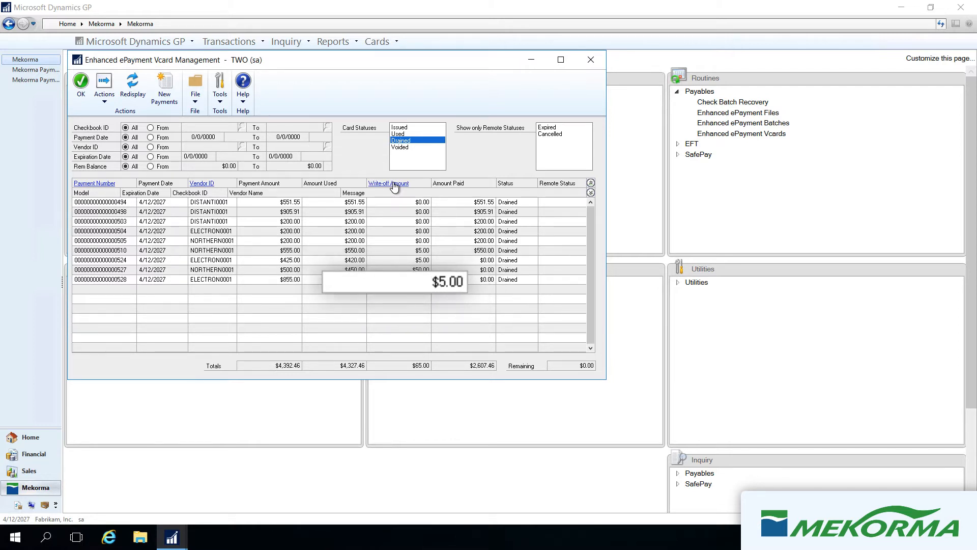
Examine the drained $855.00 card's write-off adjustment, its credit memo voucher and the voucher's apply information.
left_click(394, 184)
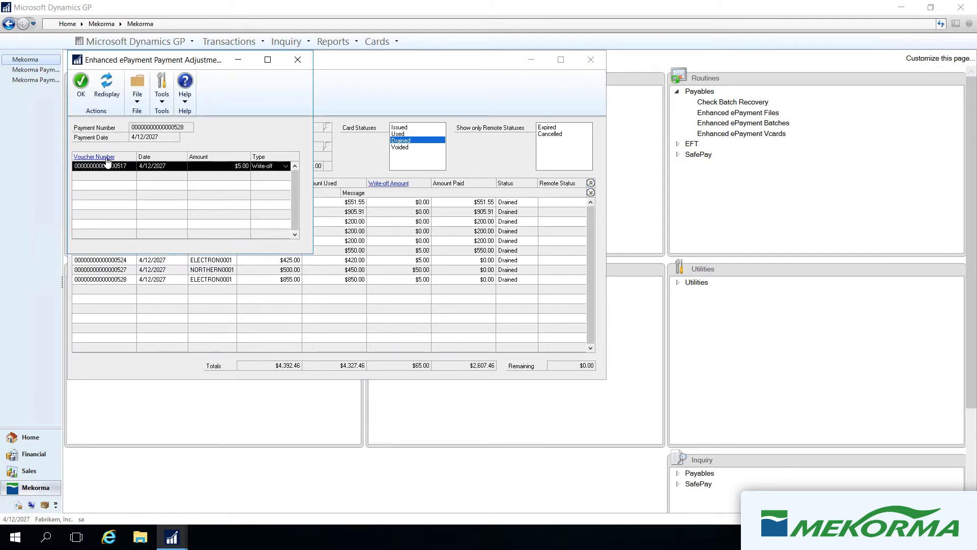
left_click(107, 162)
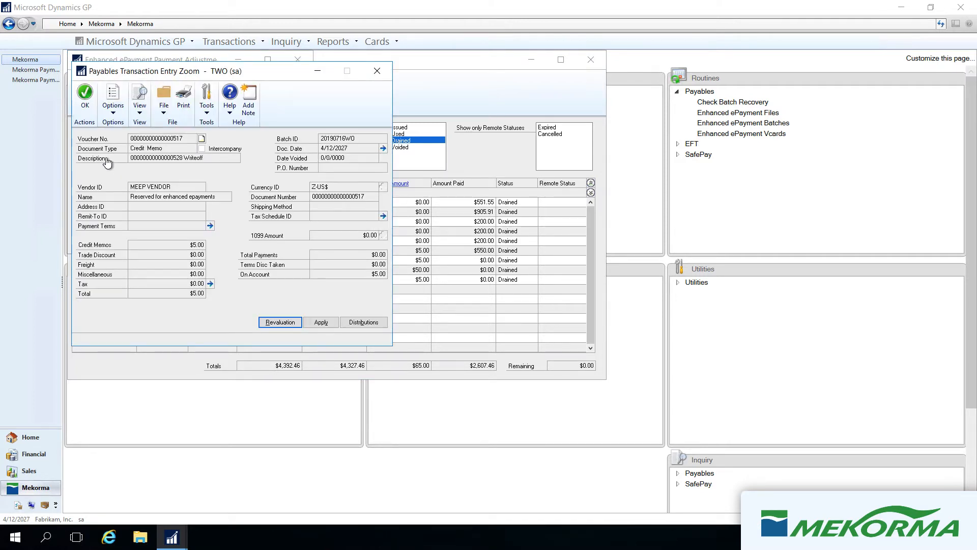
left_click(321, 328)
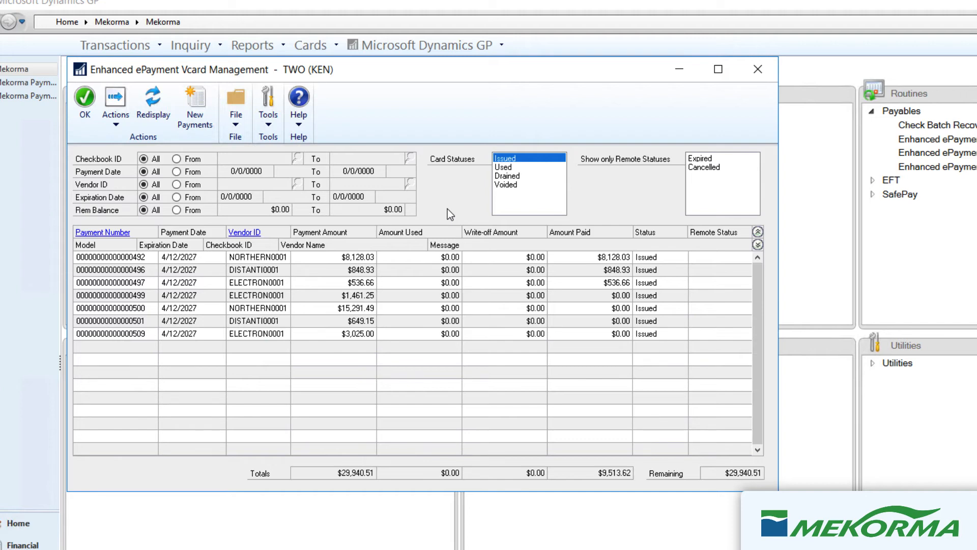
Void the issued $536.66 ELECTRON0001 card payment, confirming despite the card being active.
left_click(371, 284)
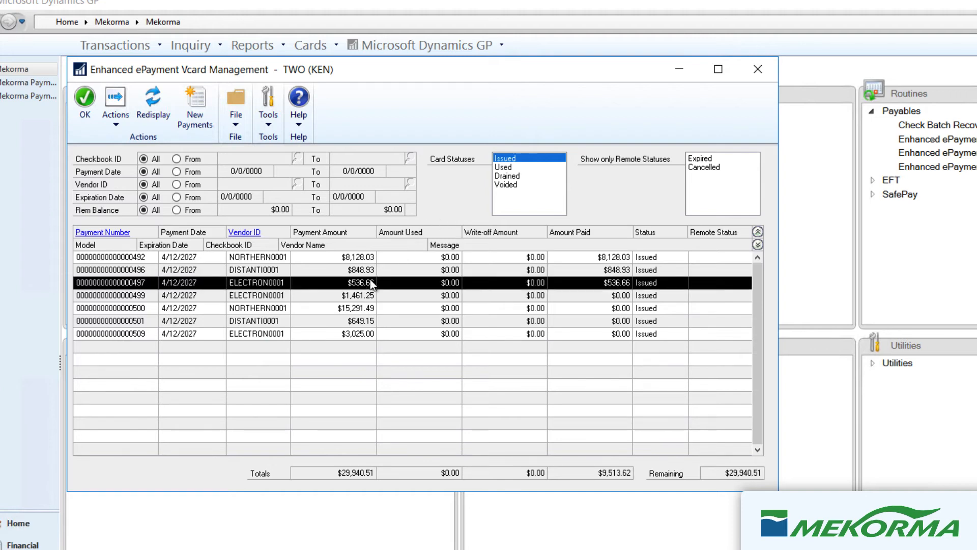
left_click(115, 104)
left_click(127, 140)
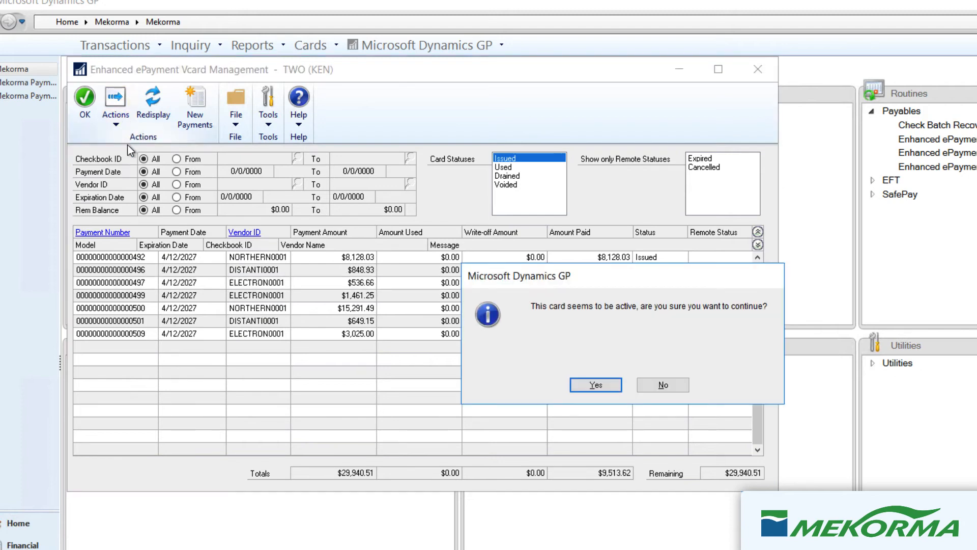
left_click(583, 384)
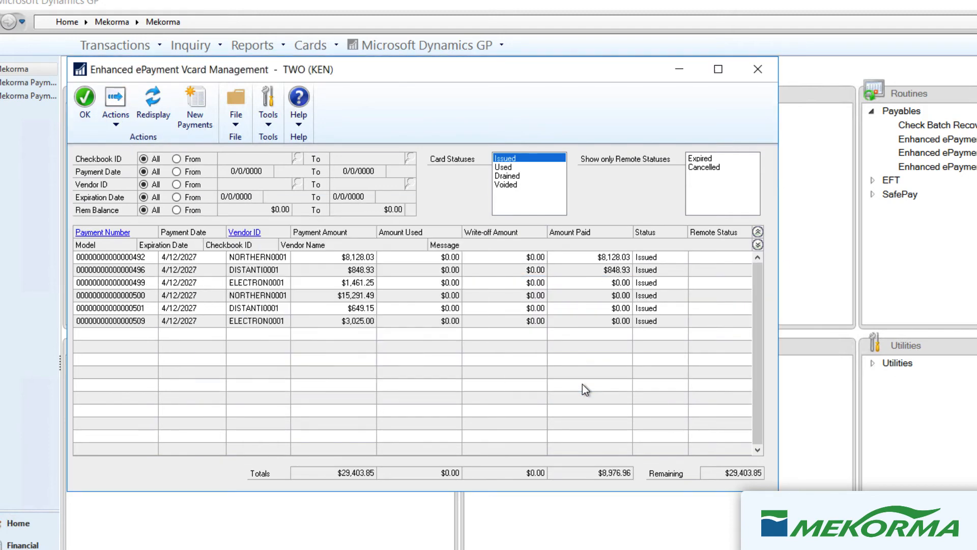